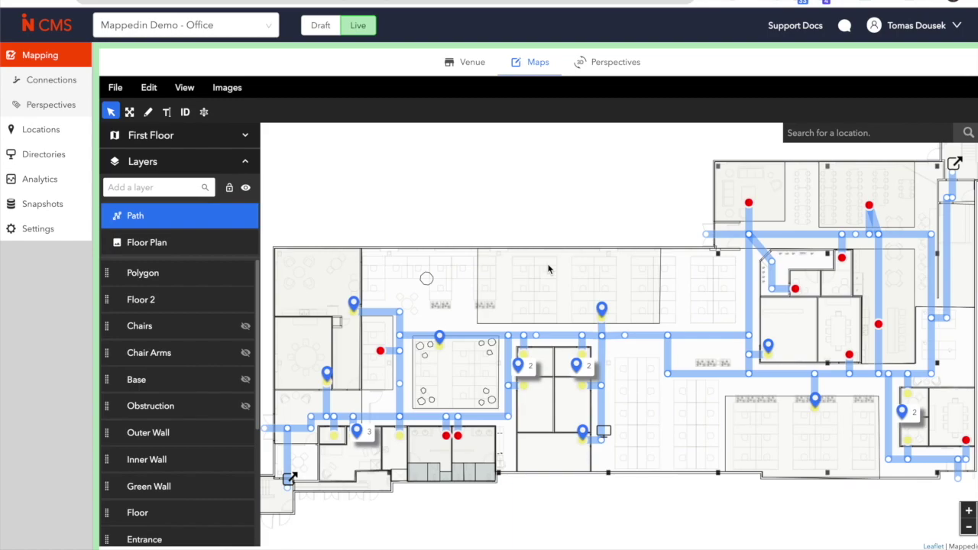
- Browse the venue's locations and open the Call Room entry's location information
{"action": "left_click", "coordinate": [37, 135]}
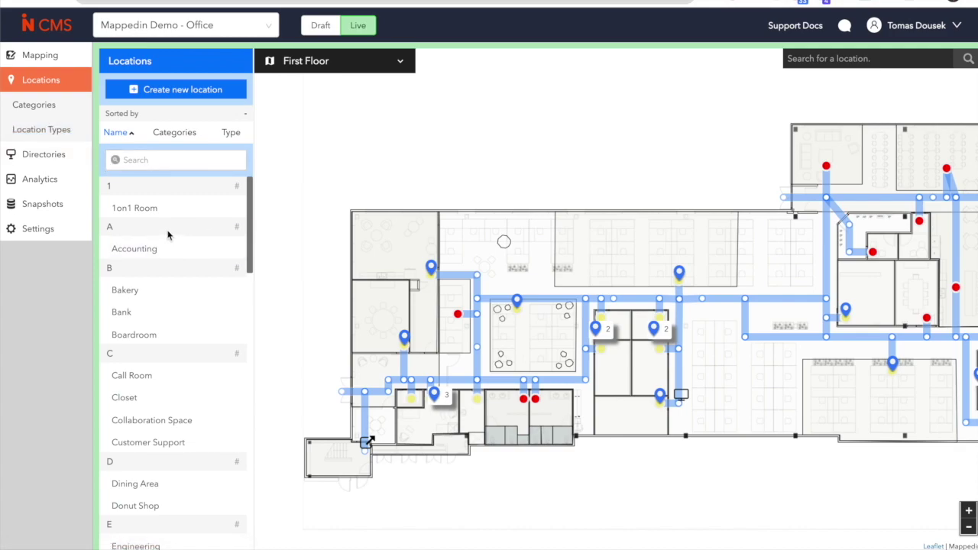
{"action": "scroll", "coordinate": [160, 268], "scroll_direction": "down", "scroll_amount": 1}
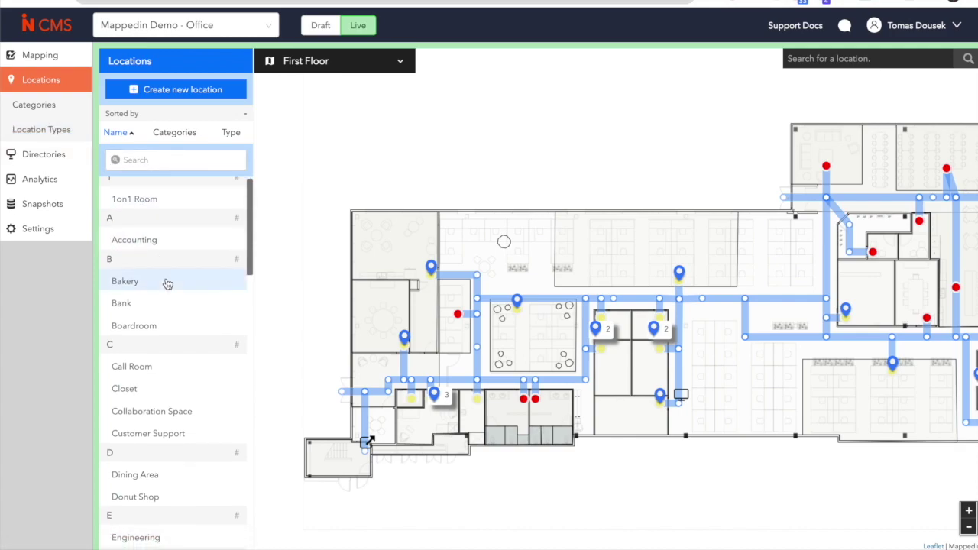
{"action": "scroll", "coordinate": [170, 278], "scroll_direction": "down", "scroll_amount": 2}
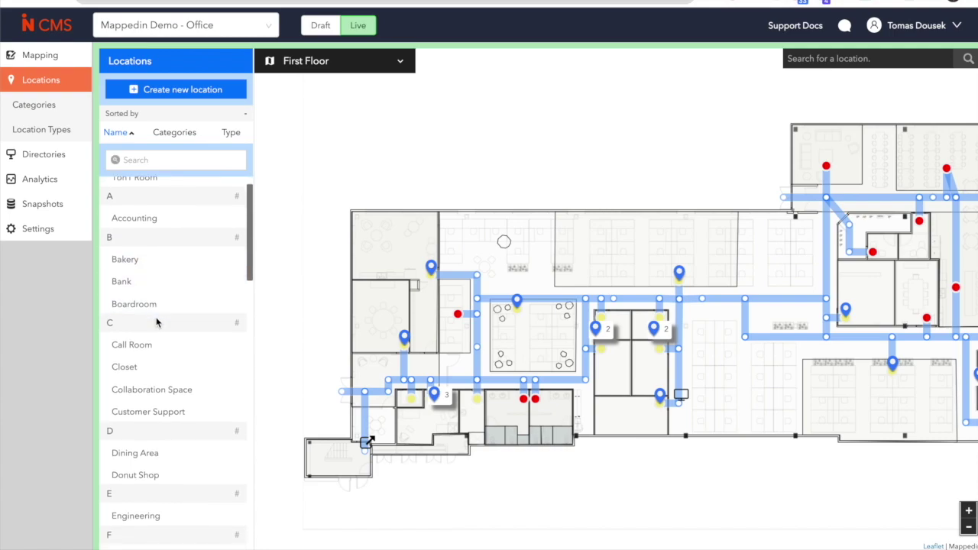
{"action": "scroll", "coordinate": [156, 321], "scroll_direction": "down", "scroll_amount": 3}
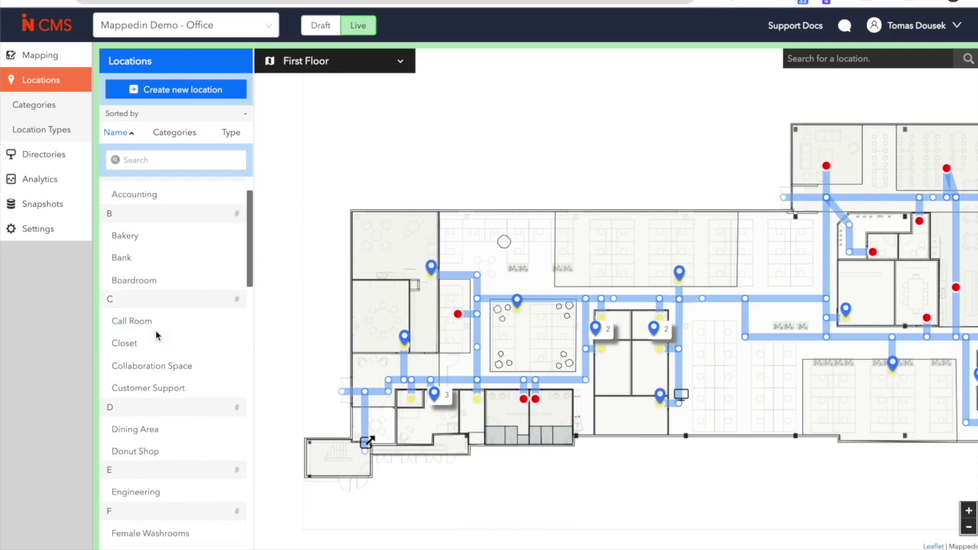
{"action": "scroll", "coordinate": [156, 335], "scroll_direction": "down", "scroll_amount": 3}
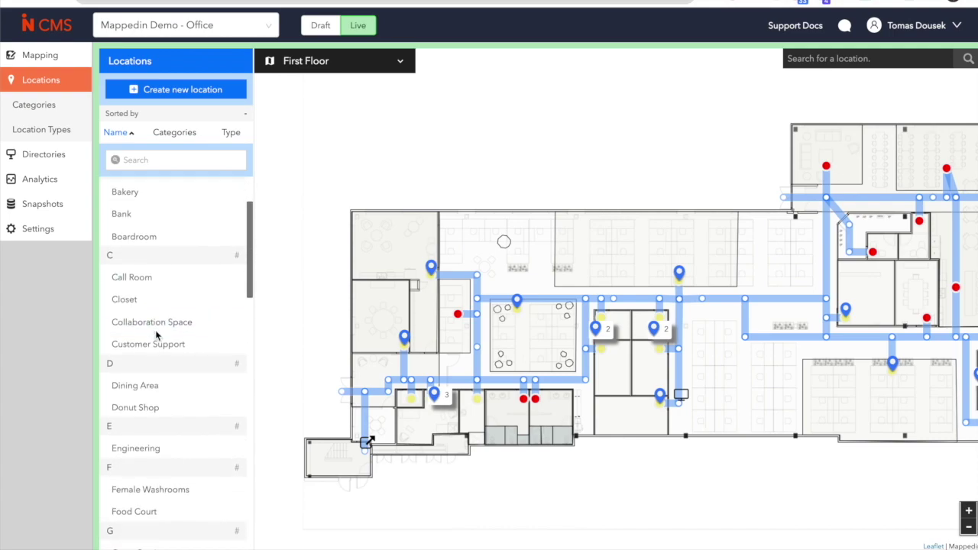
{"action": "scroll", "coordinate": [155, 336], "scroll_direction": "down", "scroll_amount": 2}
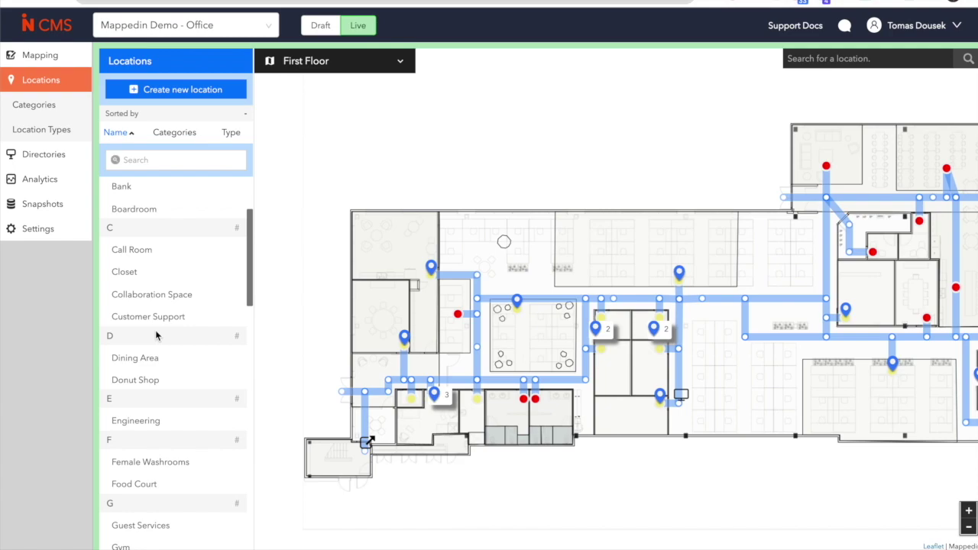
{"action": "scroll", "coordinate": [152, 305], "scroll_direction": "down", "scroll_amount": 1}
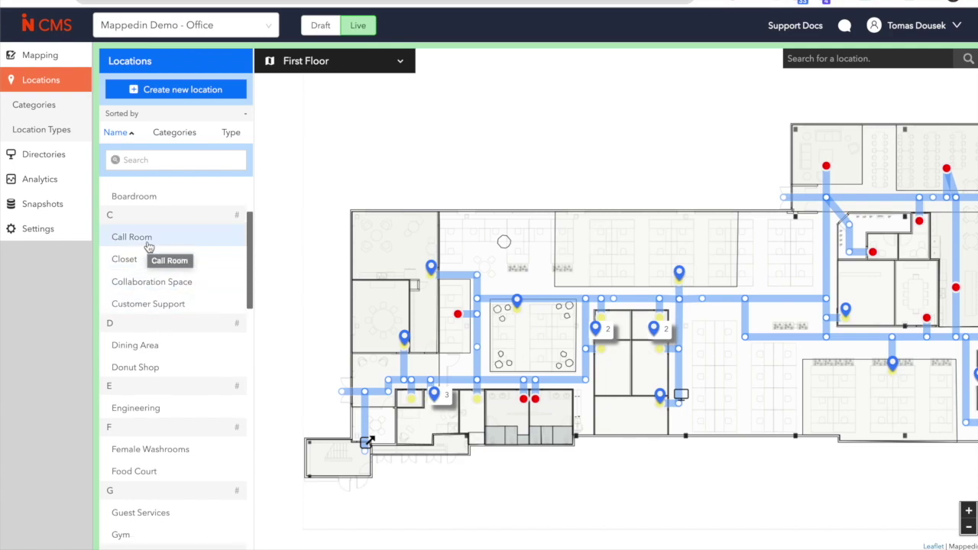
{"action": "left_click", "coordinate": [131, 237]}
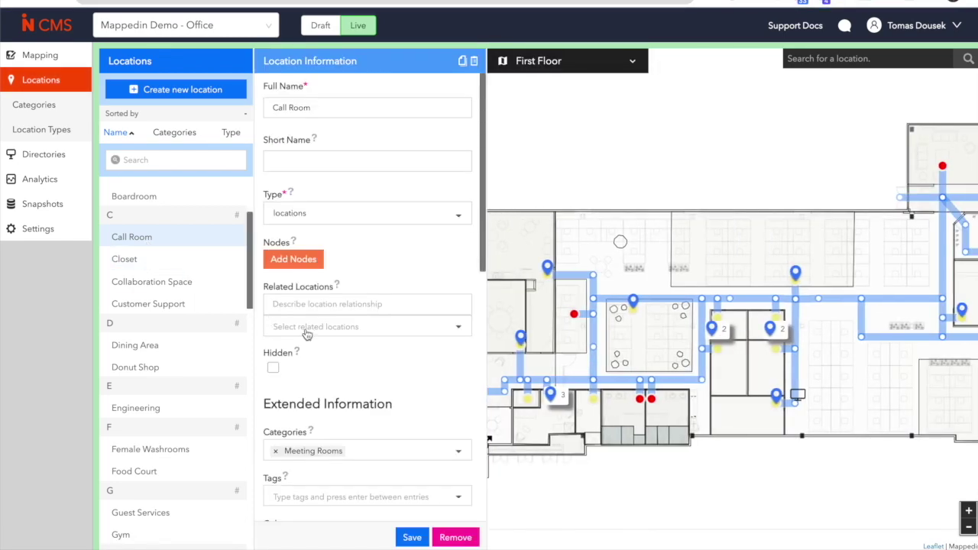
- Review the Call Room's location information, including categories, tags, colour, logo, location picture, description, phone number and address fields
{"action": "scroll", "coordinate": [392, 348], "scroll_direction": "down", "scroll_amount": 5}
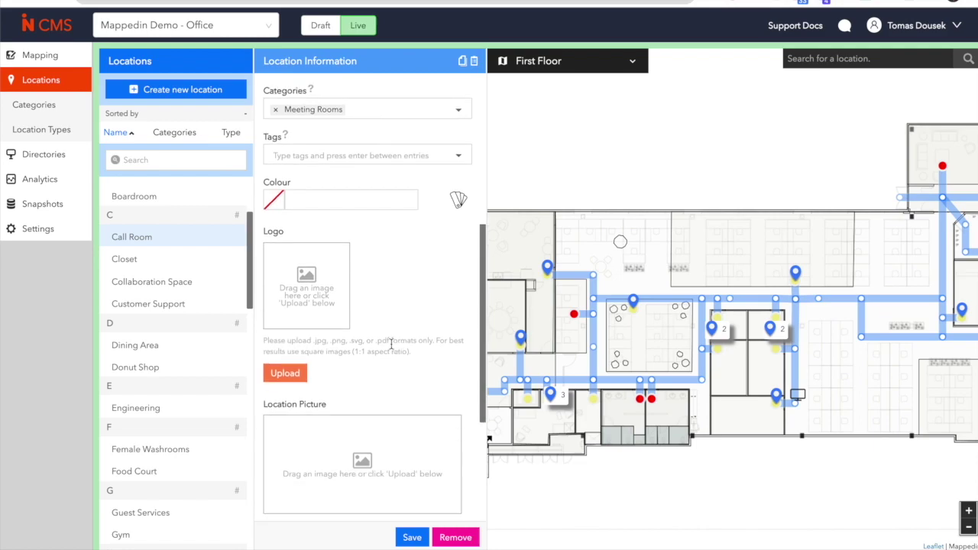
{"action": "scroll", "coordinate": [391, 345], "scroll_direction": "down", "scroll_amount": 1}
{"action": "scroll", "coordinate": [391, 345], "scroll_direction": "down", "scroll_amount": 3}
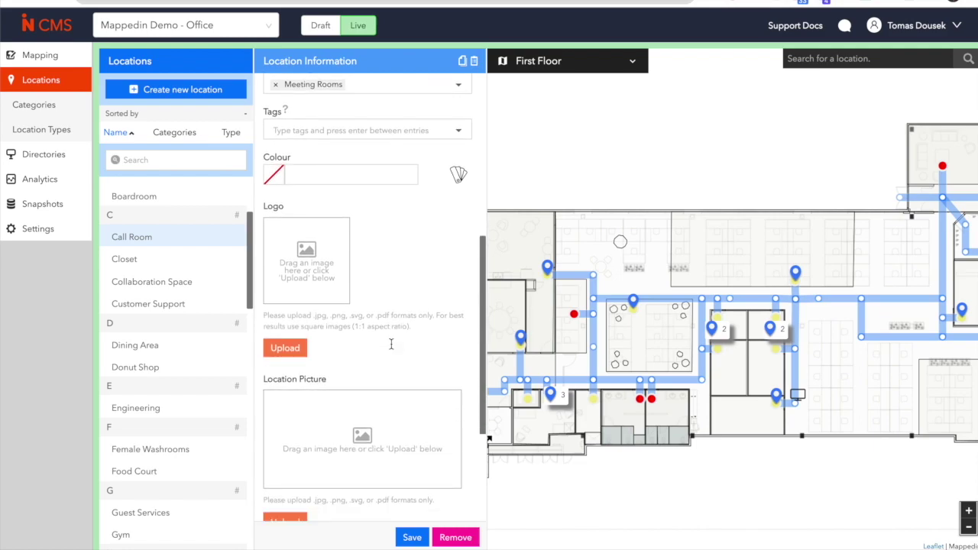
{"action": "scroll", "coordinate": [392, 350], "scroll_direction": "up", "scroll_amount": 7}
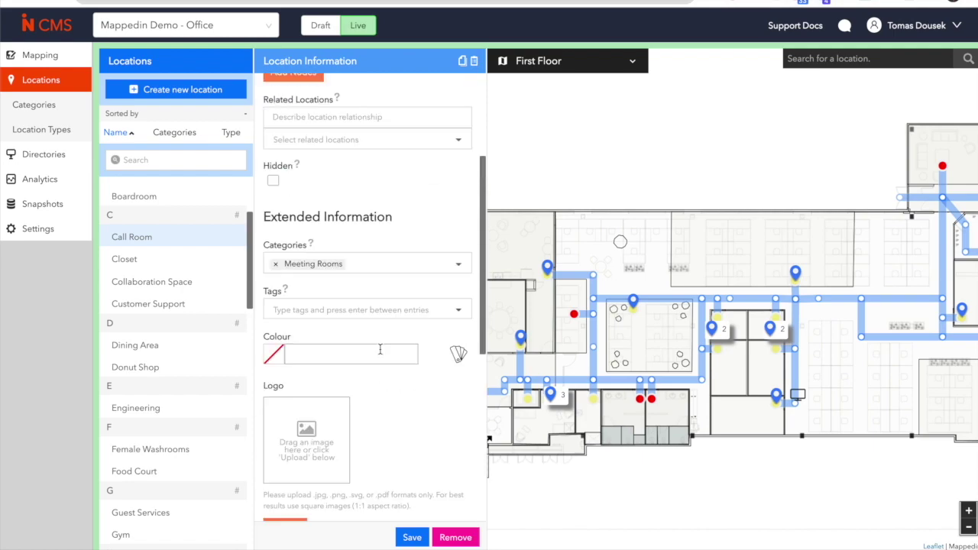
{"action": "scroll", "coordinate": [382, 336], "scroll_direction": "up", "scroll_amount": 1}
{"action": "left_click_drag", "start_coordinate": [396, 264], "coordinate": [267, 275]}
{"action": "left_click", "coordinate": [414, 269]}
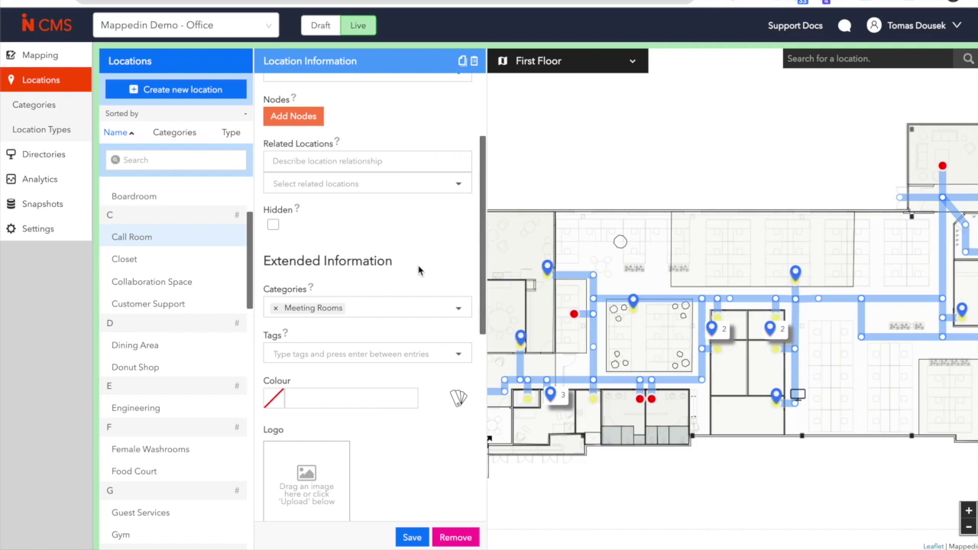
{"action": "scroll", "coordinate": [417, 271], "scroll_direction": "down", "scroll_amount": 1}
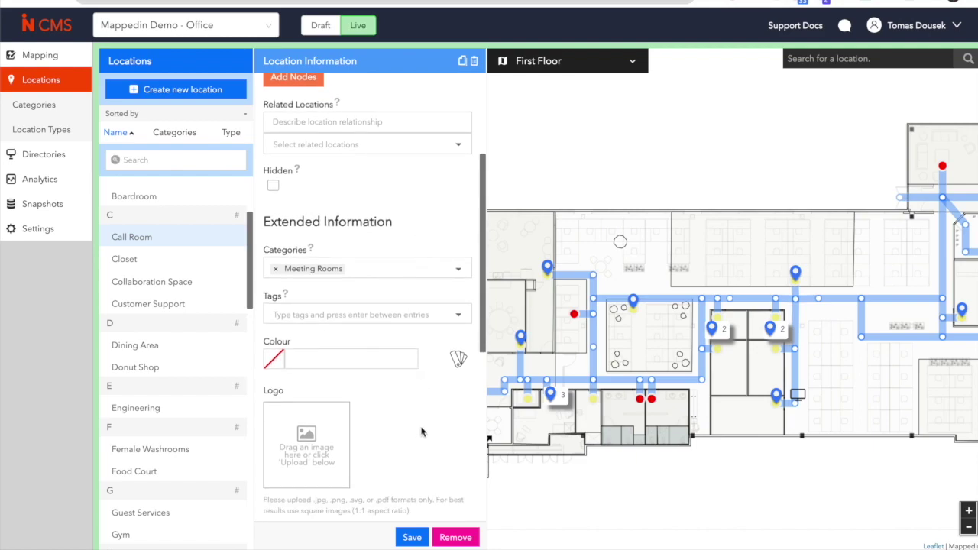
{"action": "scroll", "coordinate": [414, 433], "scroll_direction": "down", "scroll_amount": 2}
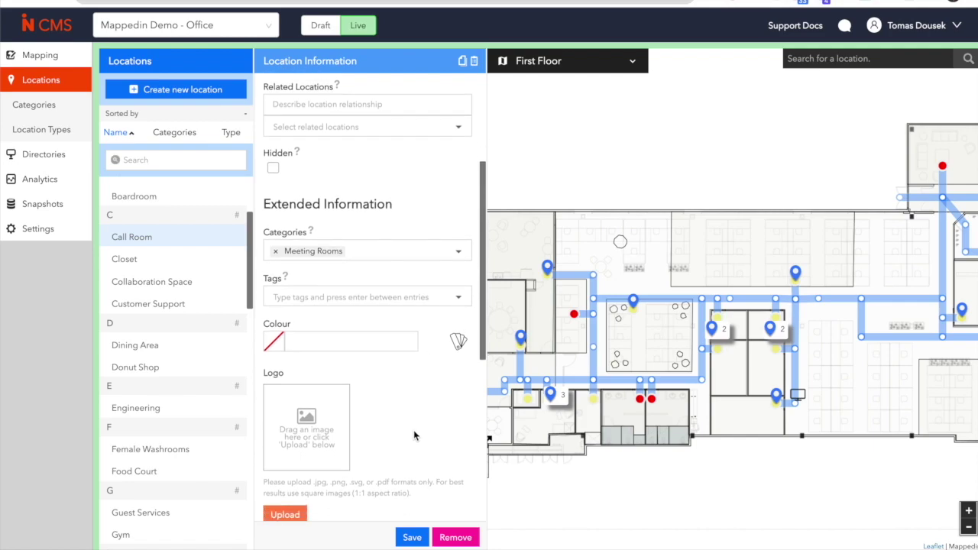
{"action": "scroll", "coordinate": [406, 399], "scroll_direction": "down", "scroll_amount": 1}
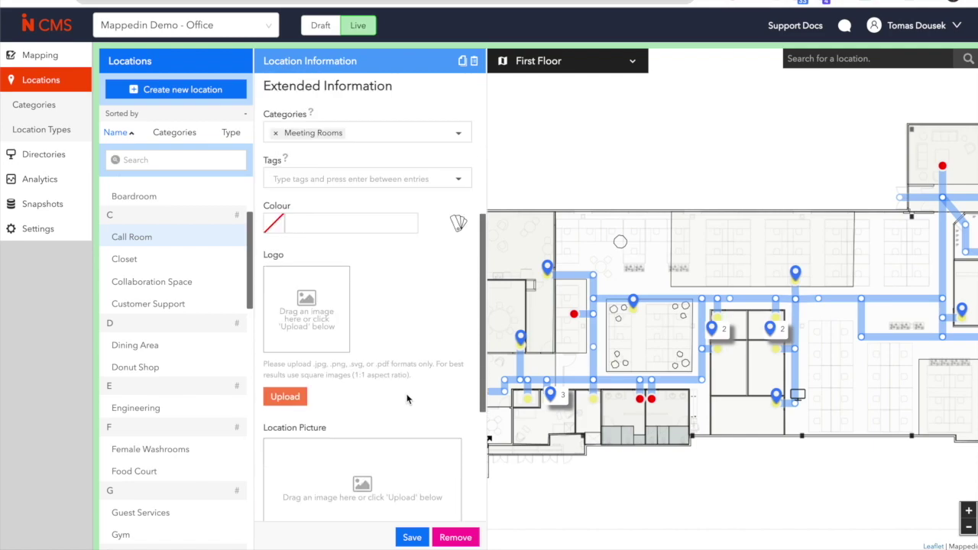
{"action": "scroll", "coordinate": [377, 335], "scroll_direction": "down", "scroll_amount": 1}
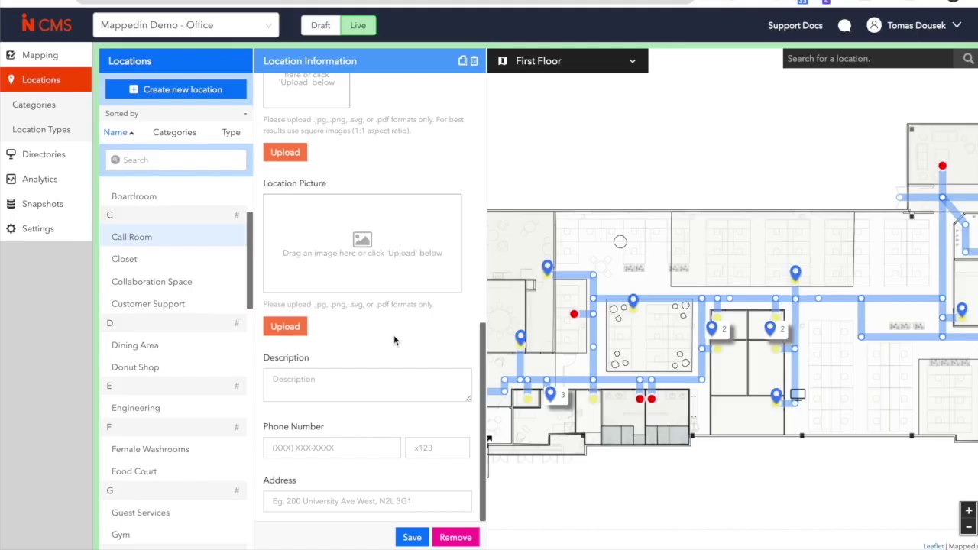
{"action": "scroll", "coordinate": [391, 332], "scroll_direction": "up", "scroll_amount": 4}
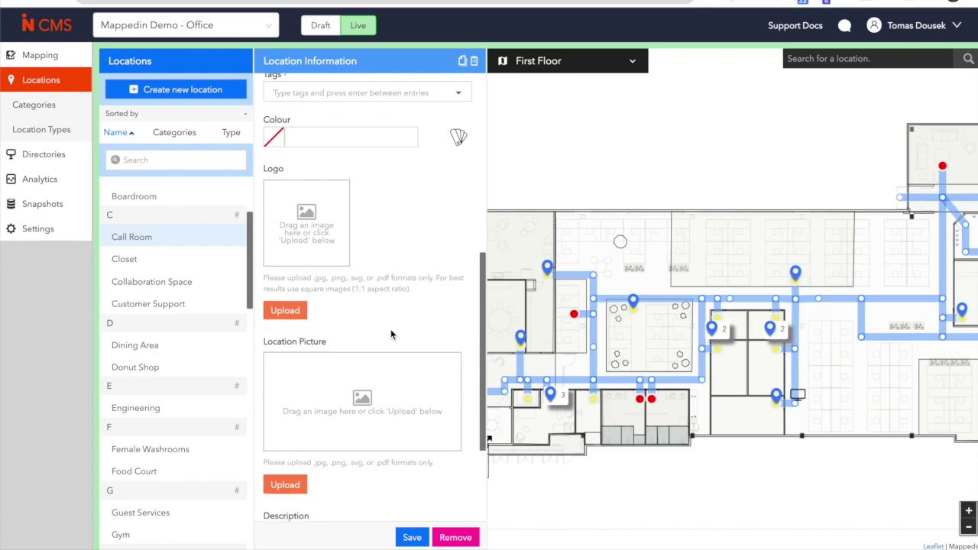
{"action": "scroll", "coordinate": [391, 332], "scroll_direction": "down", "scroll_amount": 3}
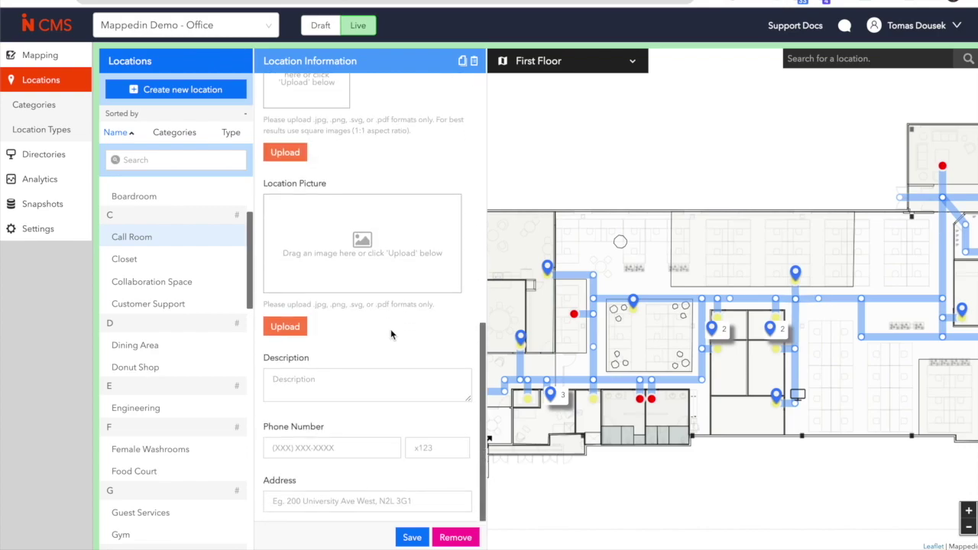
{"action": "scroll", "coordinate": [391, 333], "scroll_direction": "up", "scroll_amount": 4}
{"action": "scroll", "coordinate": [390, 331], "scroll_direction": "up", "scroll_amount": 1}
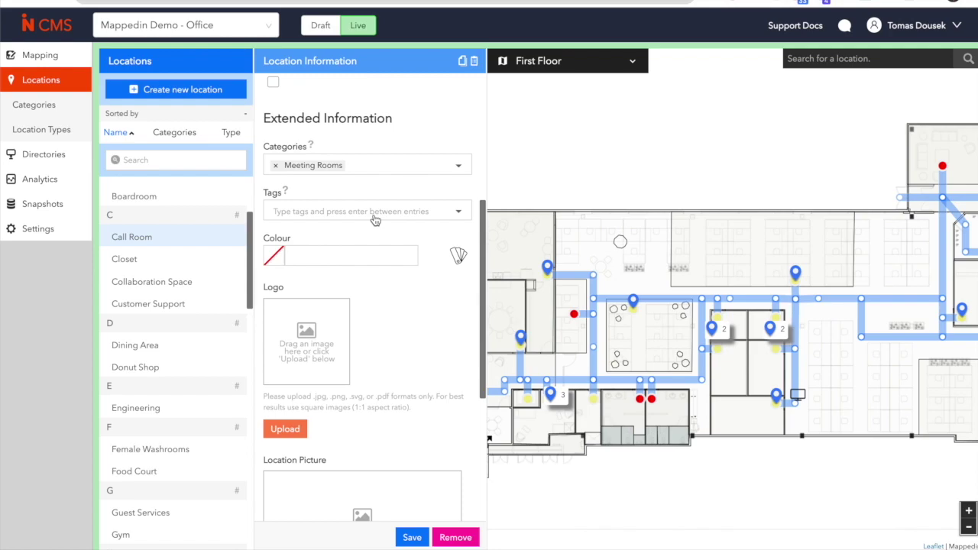
{"action": "scroll", "coordinate": [374, 220], "scroll_direction": "up", "scroll_amount": 4}
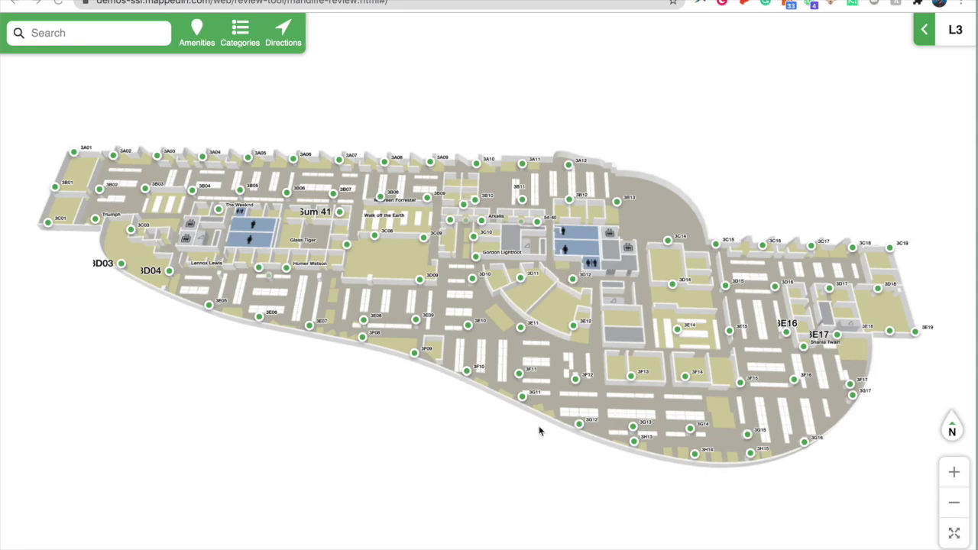
- Find the Neil Young room on the office map through the Project Room category
{"action": "left_click_drag", "start_coordinate": [569, 397], "coordinate": [568, 362]}
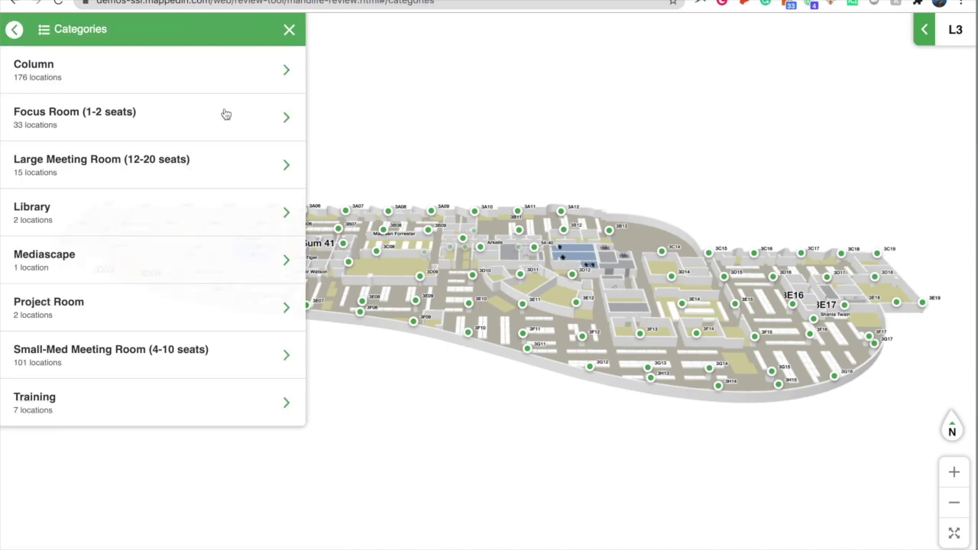
{"action": "left_click", "coordinate": [231, 312]}
{"action": "left_click", "coordinate": [175, 72]}
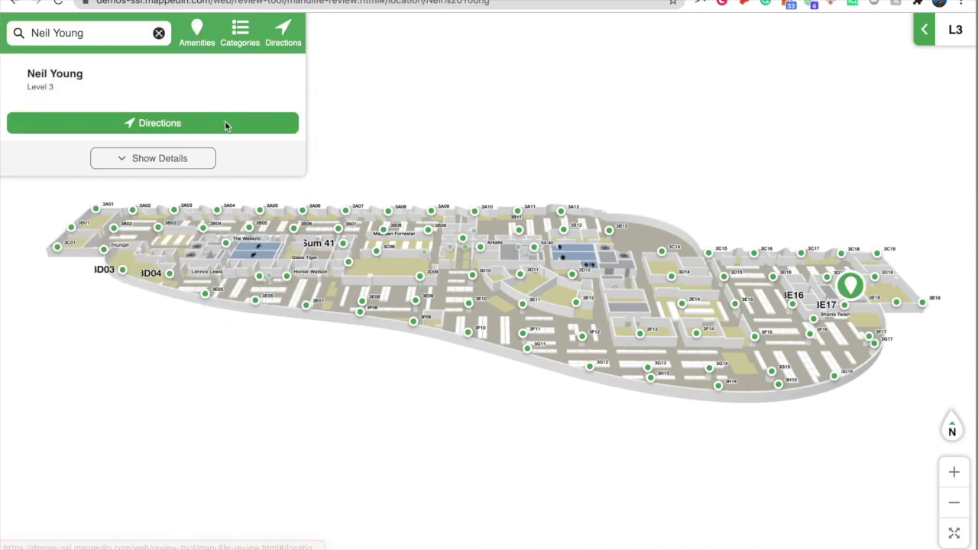
- Show the route from 3A02 to the Neil Young room on Level 3, and close the directions after viewing it
{"action": "left_click", "coordinate": [191, 124]}
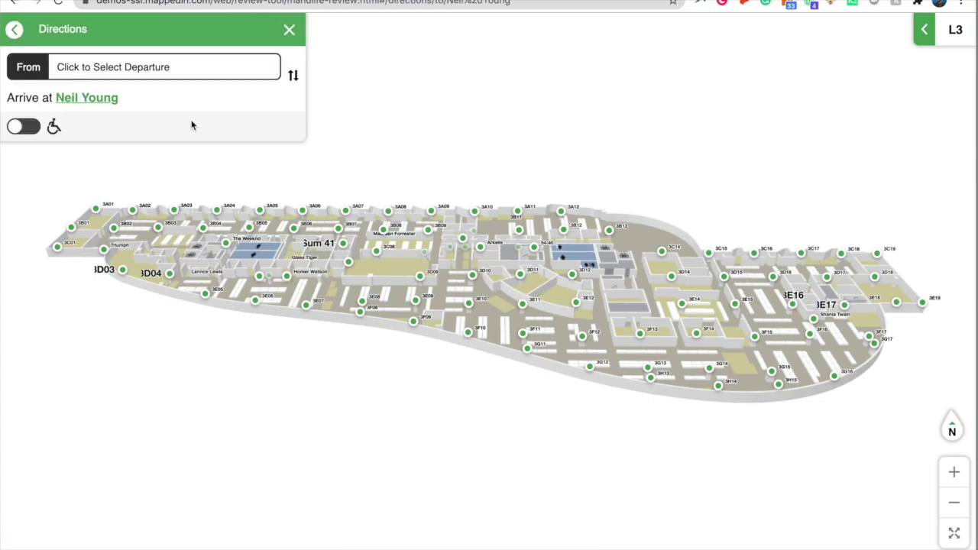
{"action": "left_click", "coordinate": [153, 70]}
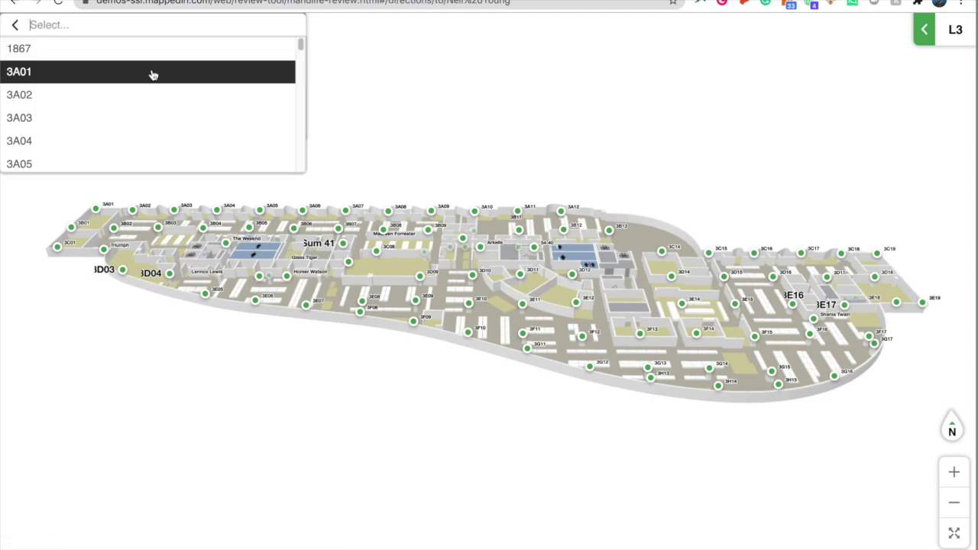
{"action": "left_click", "coordinate": [156, 94]}
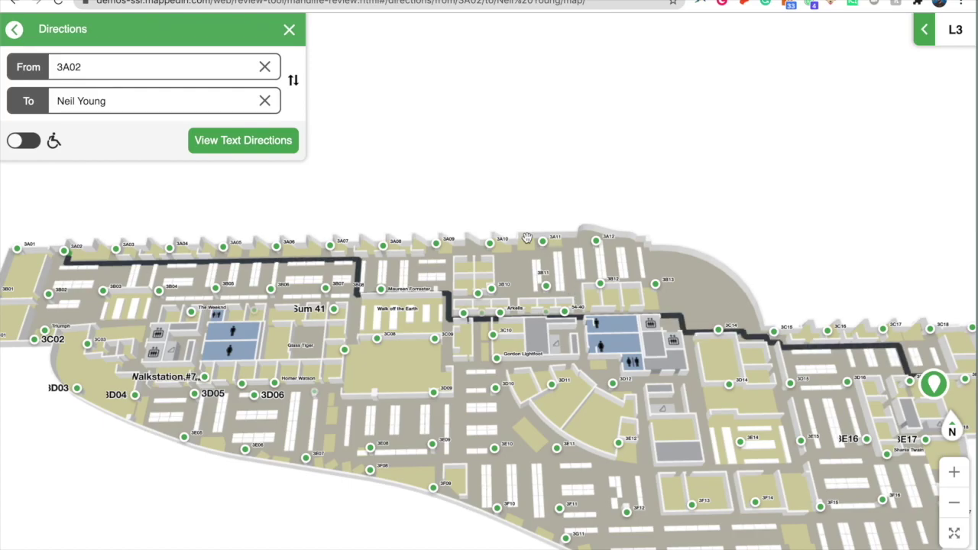
{"action": "left_click", "coordinate": [290, 31]}
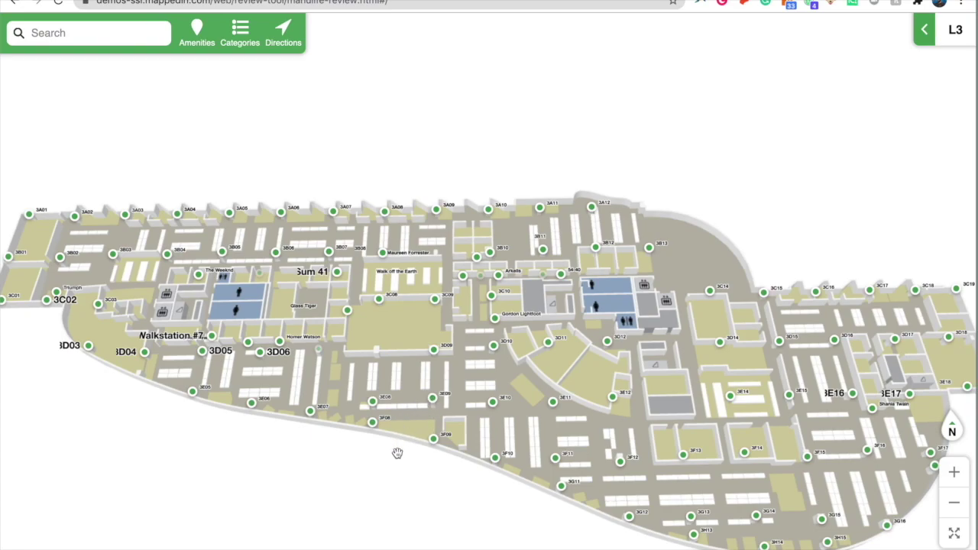
- Look over the map's location categories and close the list
{"action": "left_click_drag", "start_coordinate": [398, 451], "coordinate": [394, 435]}
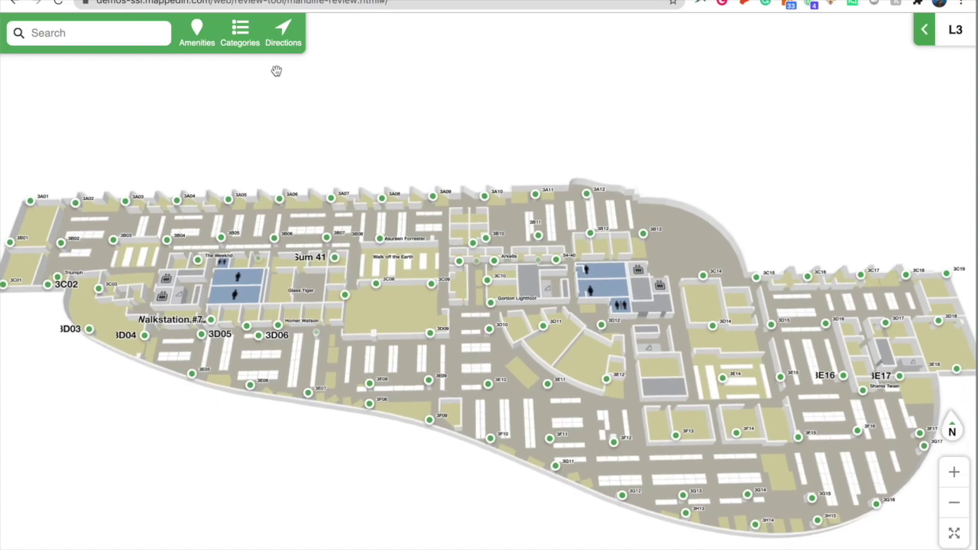
{"action": "left_click", "coordinate": [208, 45]}
{"action": "left_click", "coordinate": [294, 32]}
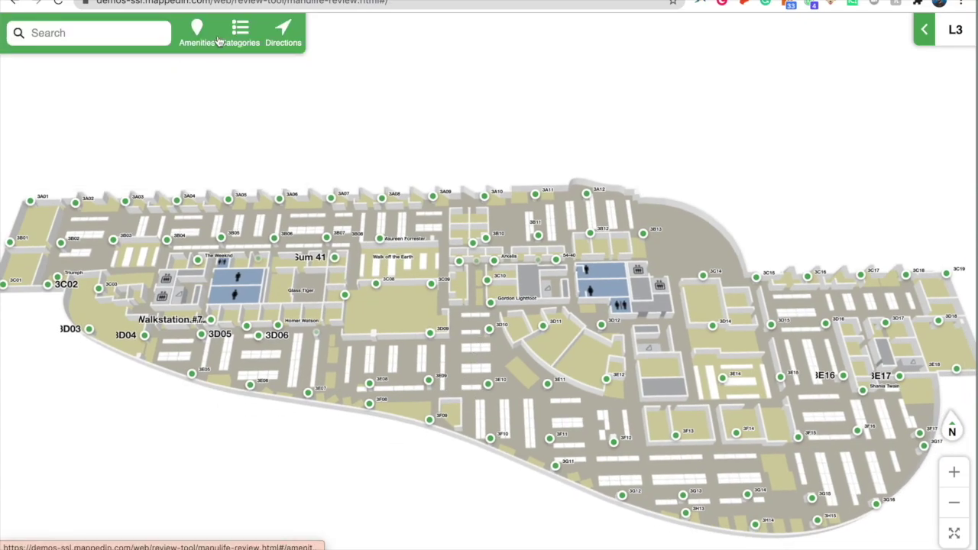
{"action": "left_click", "coordinate": [221, 36]}
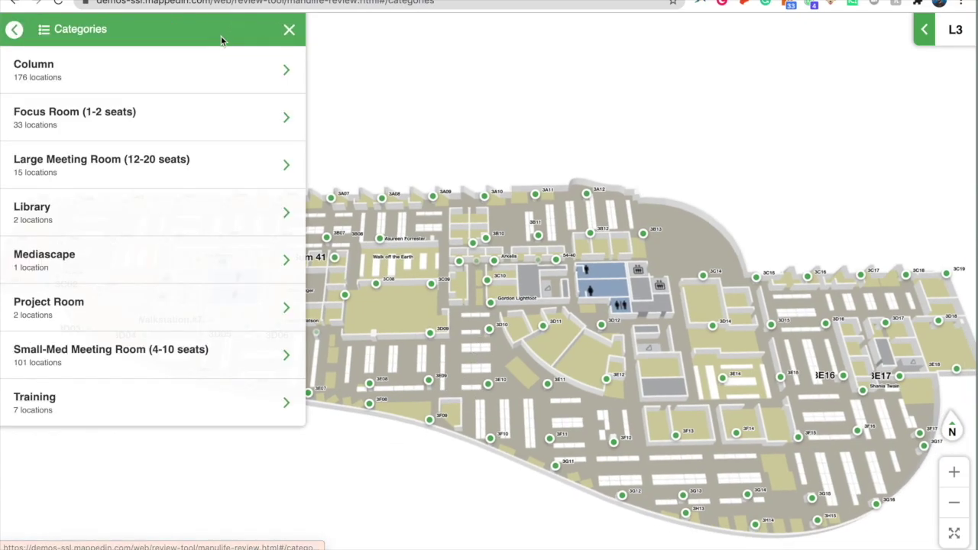
{"action": "left_click", "coordinate": [291, 30]}
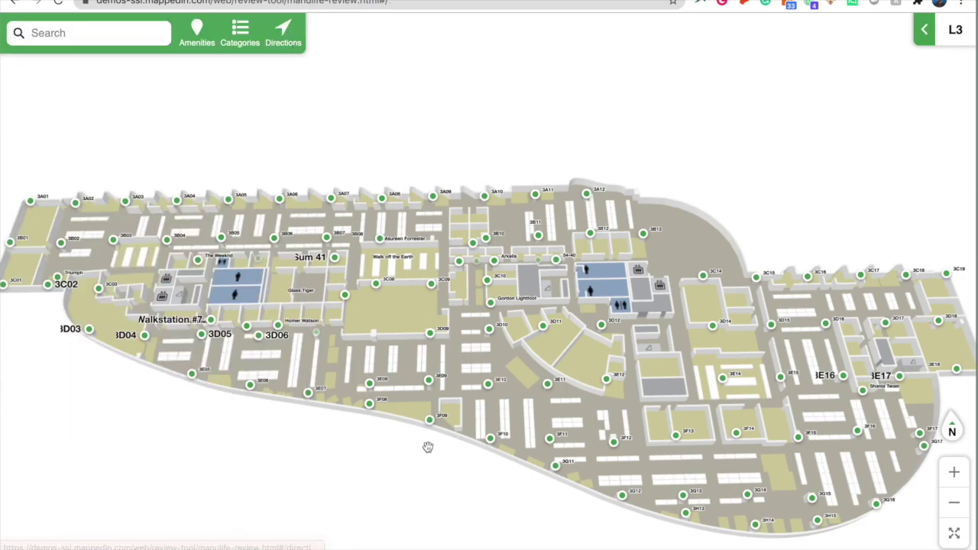
- View the building's floors one after another: Level 2, Level 3 and Level 4
{"action": "left_click_drag", "start_coordinate": [421, 447], "coordinate": [419, 415]}
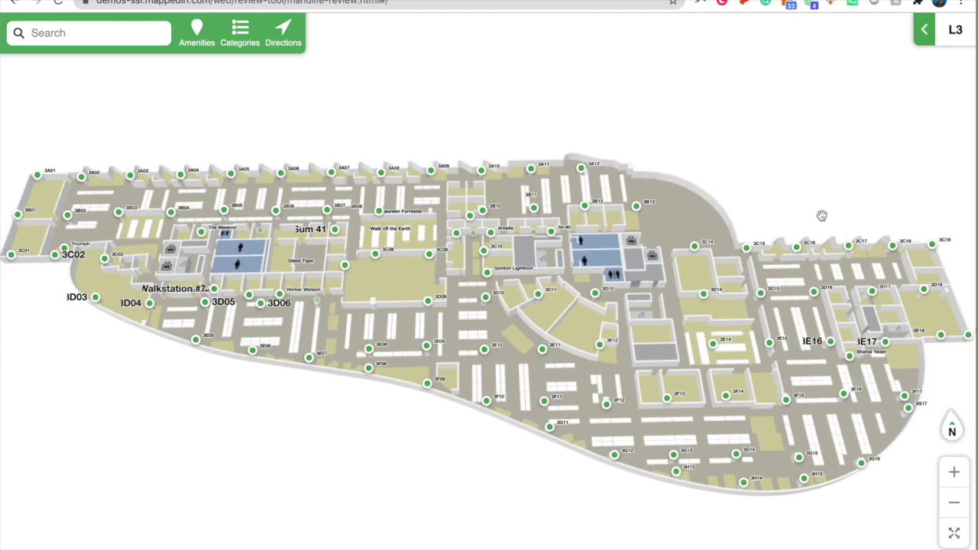
{"action": "left_click", "coordinate": [926, 34]}
{"action": "left_click", "coordinate": [884, 97]}
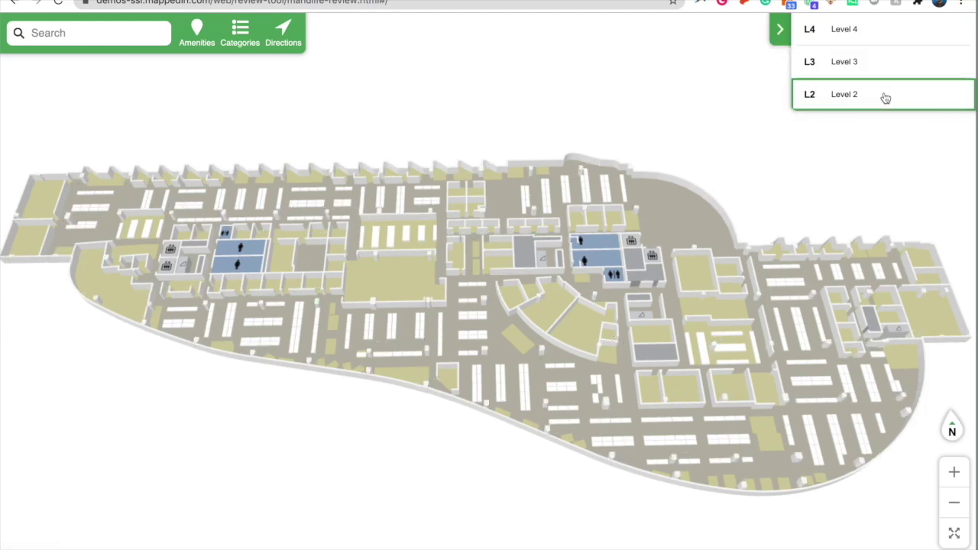
{"action": "left_click", "coordinate": [865, 69]}
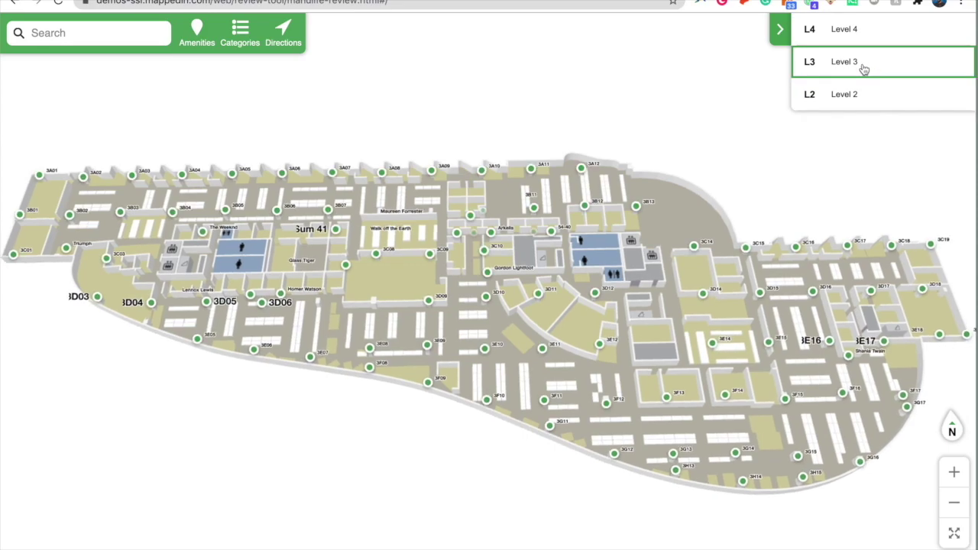
{"action": "left_click", "coordinate": [856, 39]}
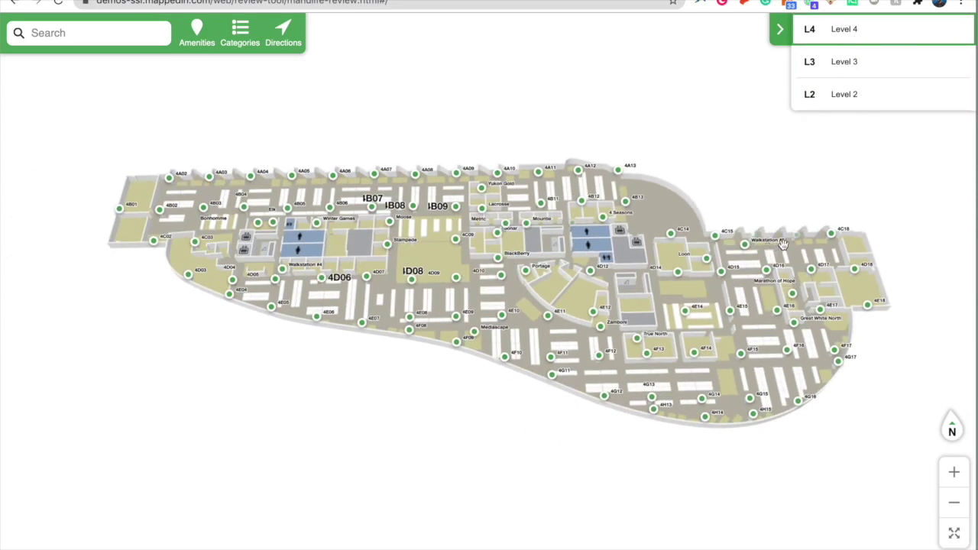